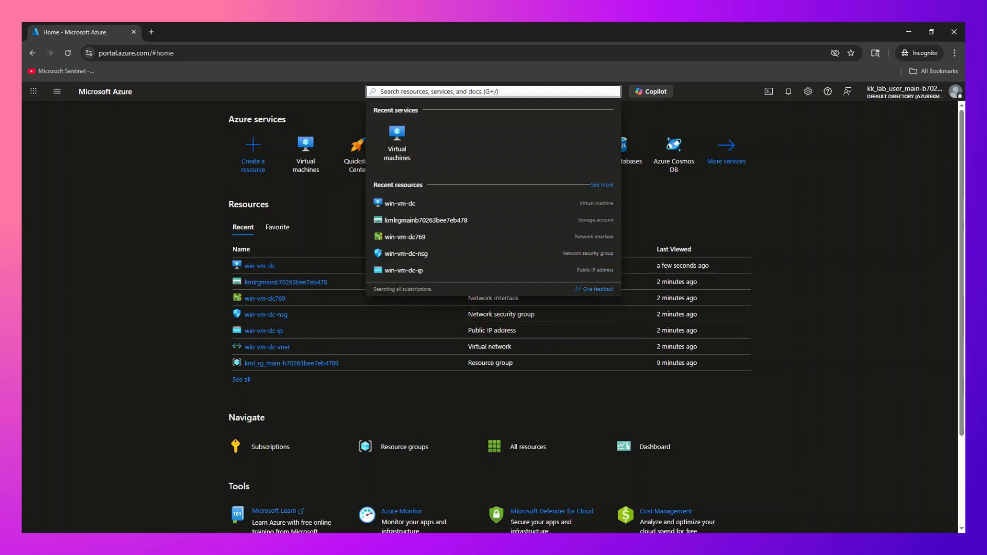
# - Search 'virtual machine', open the Virtual machines list showing win-vm-dc, and expand the Create menu
pyautogui.write('vir')
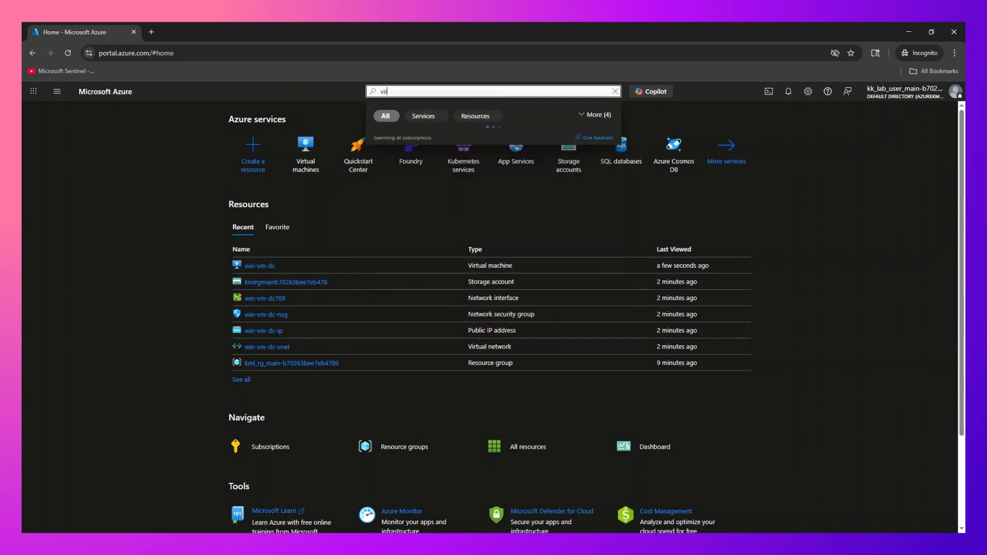
pyautogui.write('tual m')
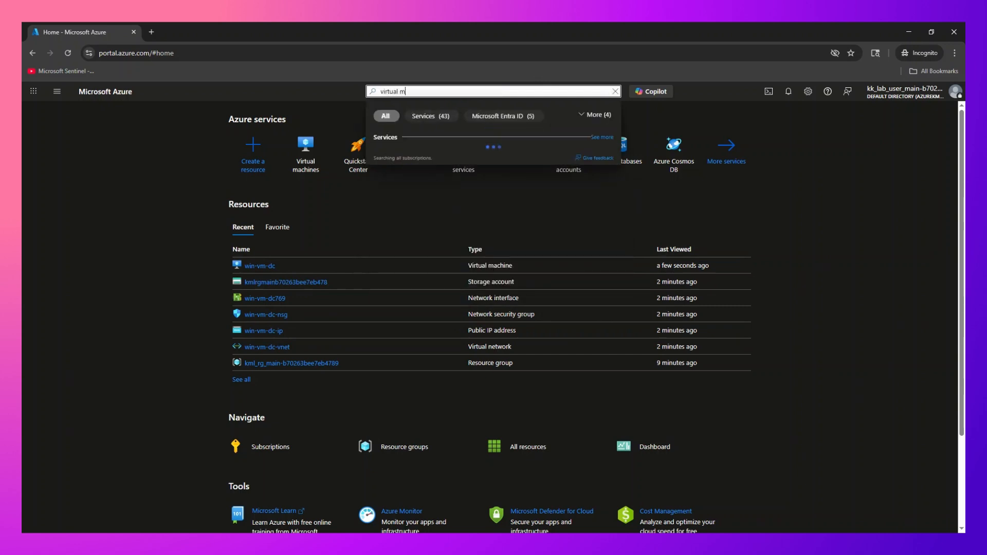
pyautogui.write('achine')
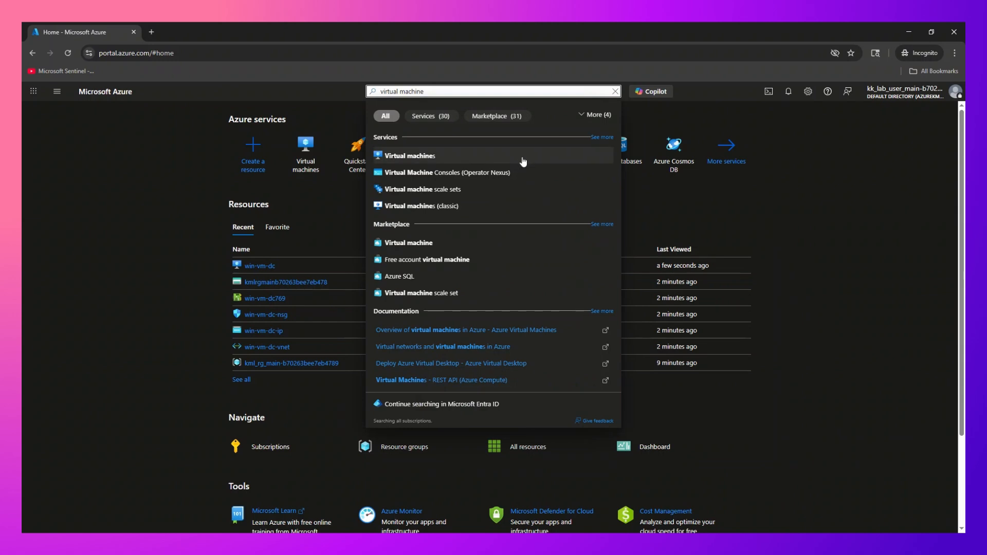
pyautogui.click(523, 161)
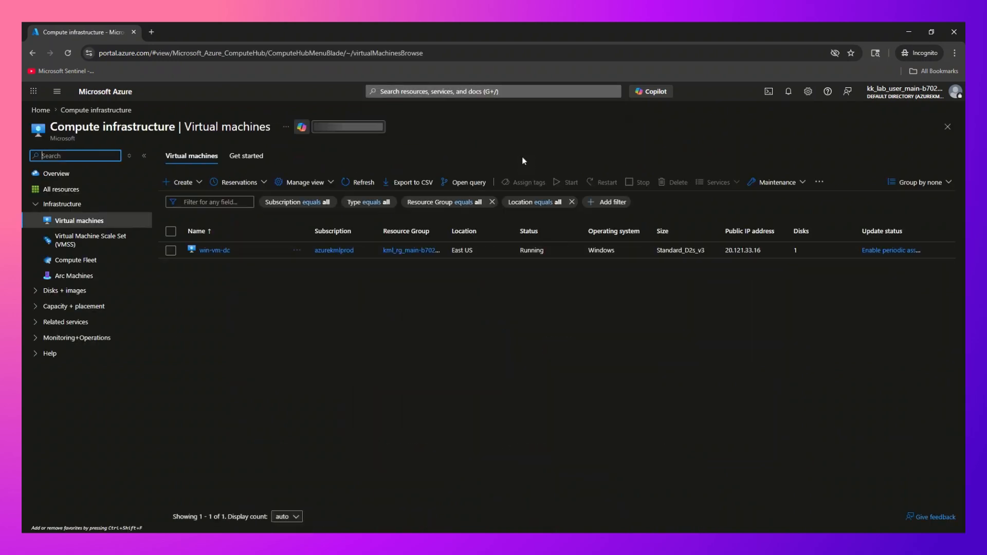
pyautogui.click(181, 182)
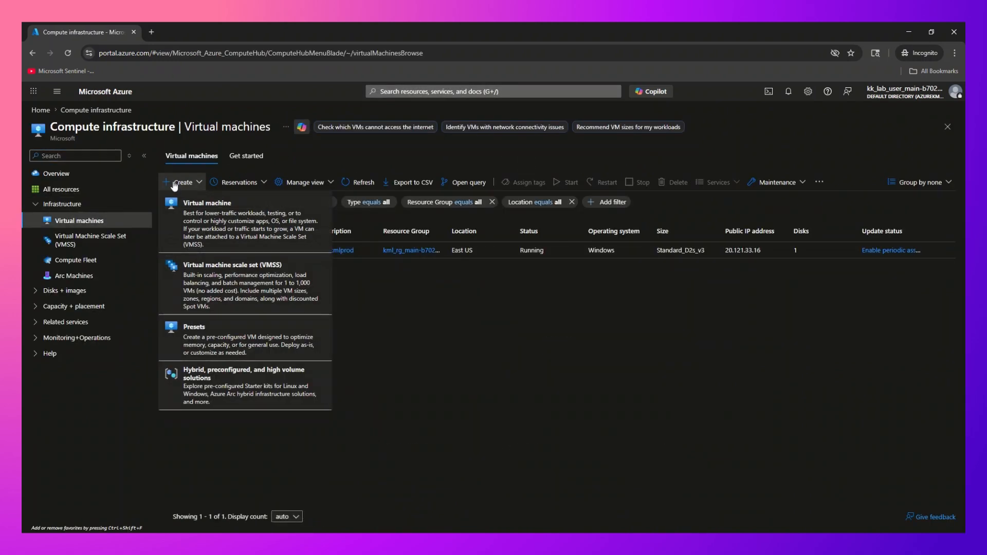
# - Start a new virtual machine named win-vm-test in resource group kml_rg_main-b70263bee7eb4789
pyautogui.click(195, 217)
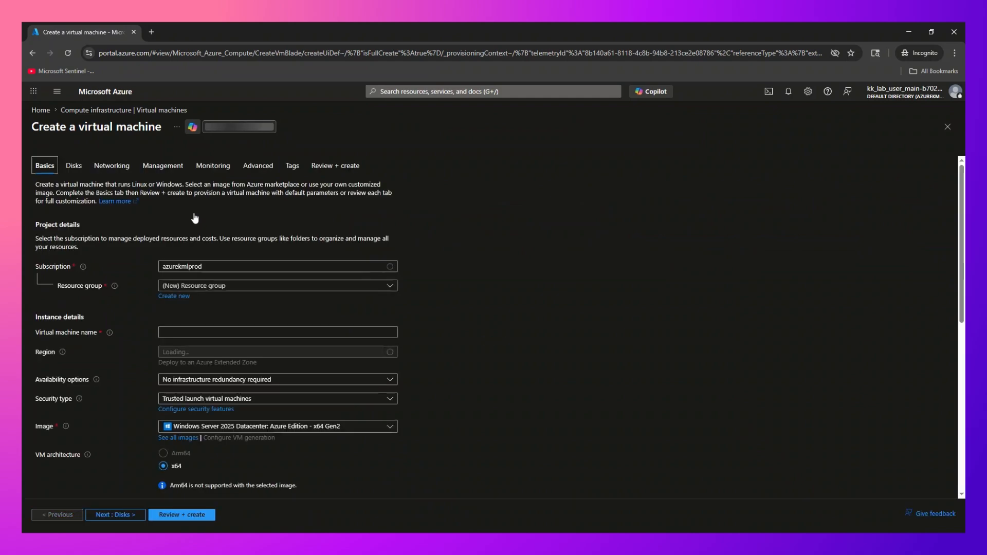
pyautogui.click(369, 289)
pyautogui.click(357, 320)
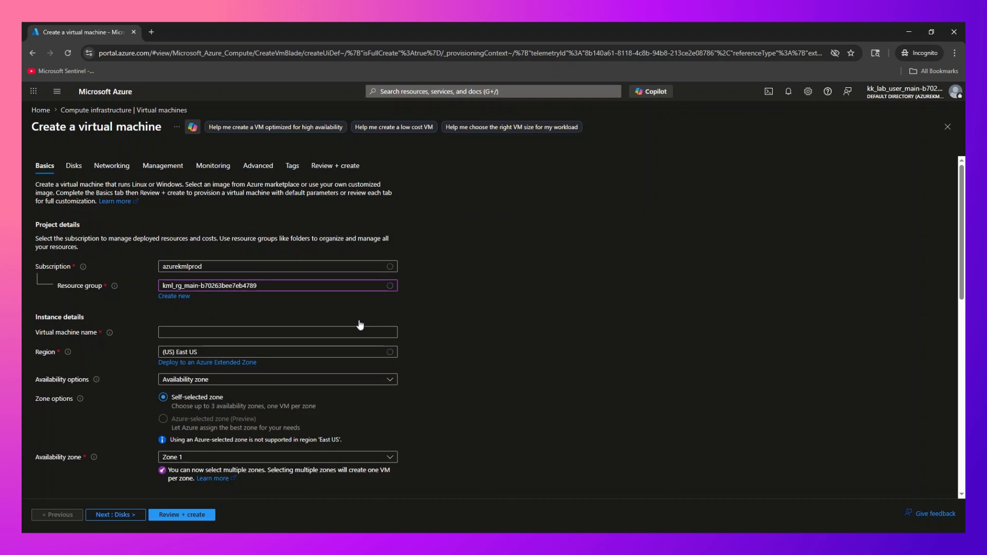
pyautogui.click(349, 333)
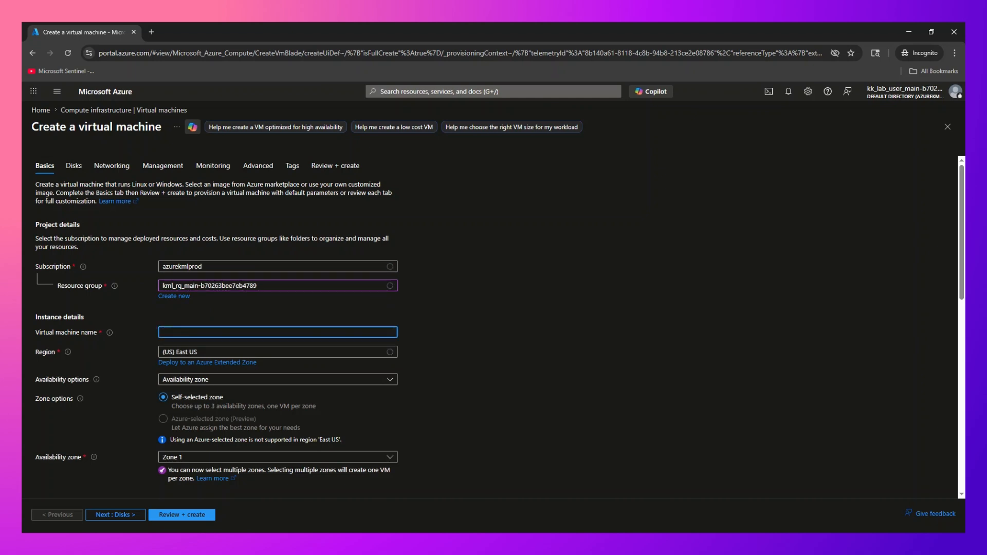
pyautogui.write('win-vm')
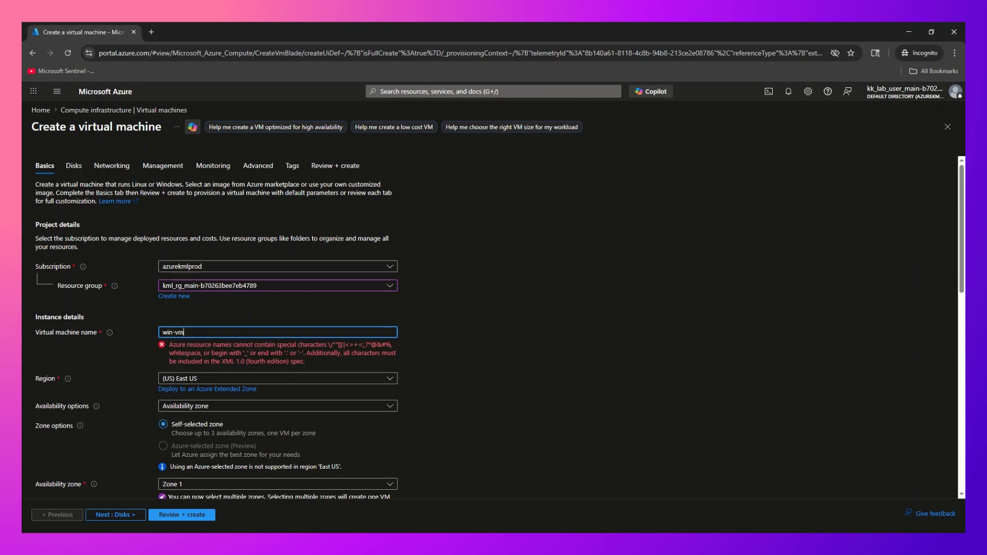
pyautogui.write('-test')
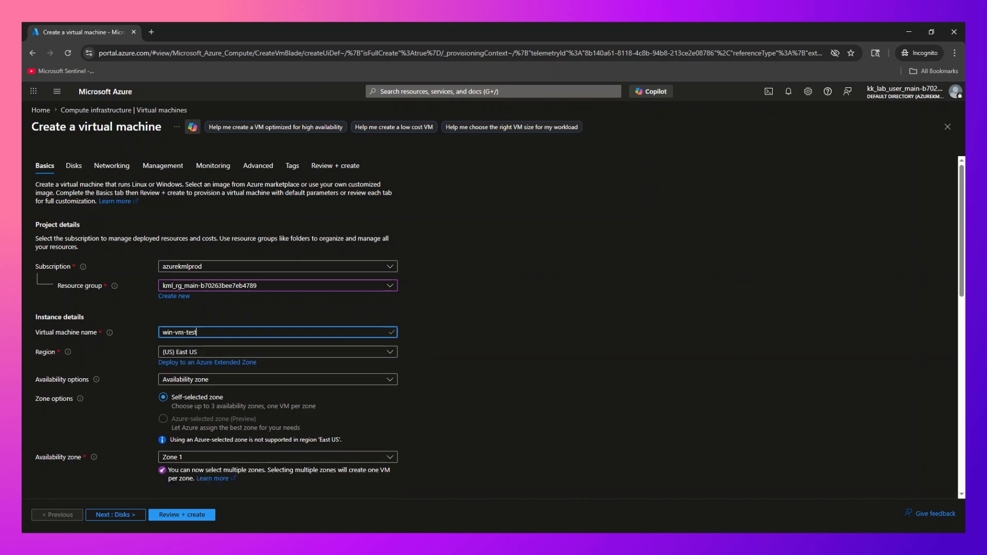
# - Set Availability options to No infrastructure redundancy required
pyautogui.scroll(-2, 312, 362)
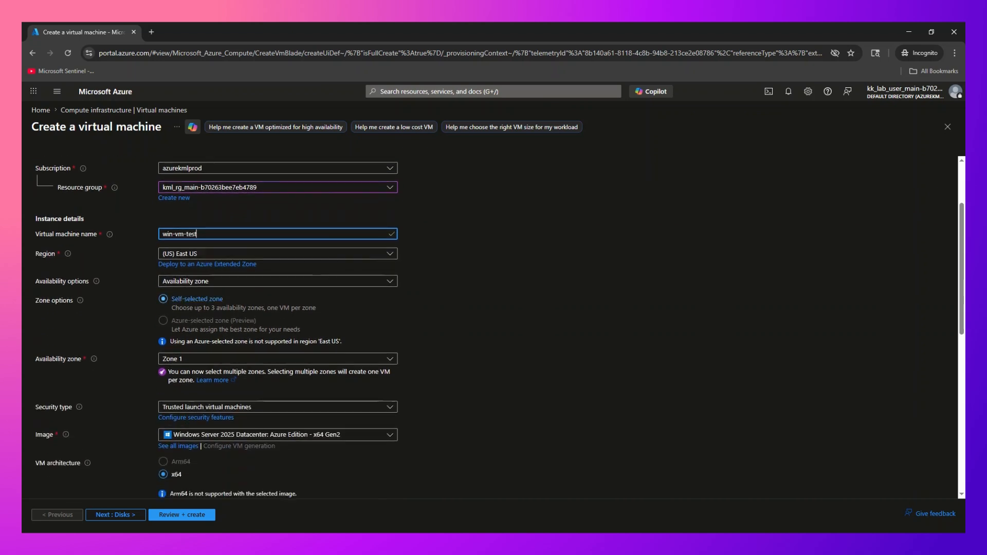
pyautogui.click(280, 283)
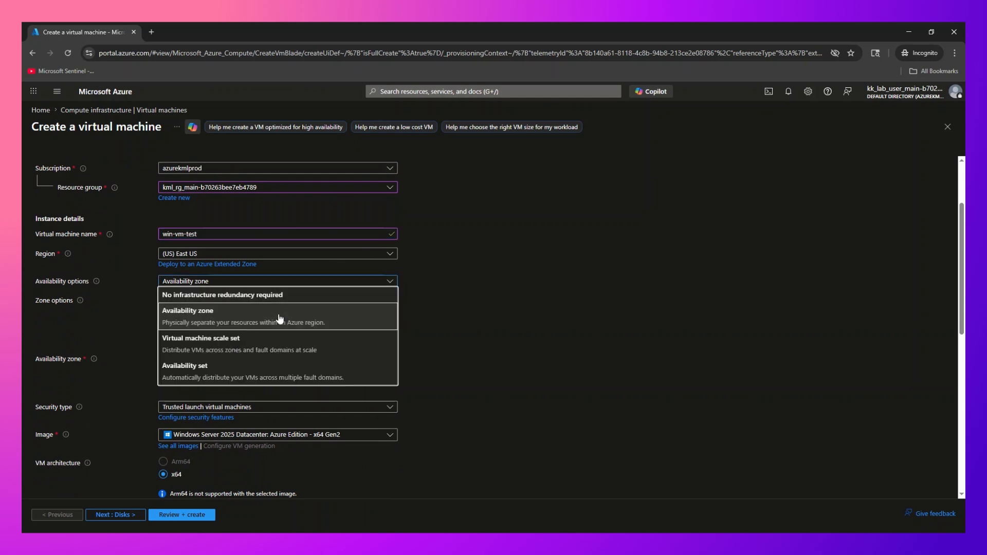
pyautogui.click(282, 298)
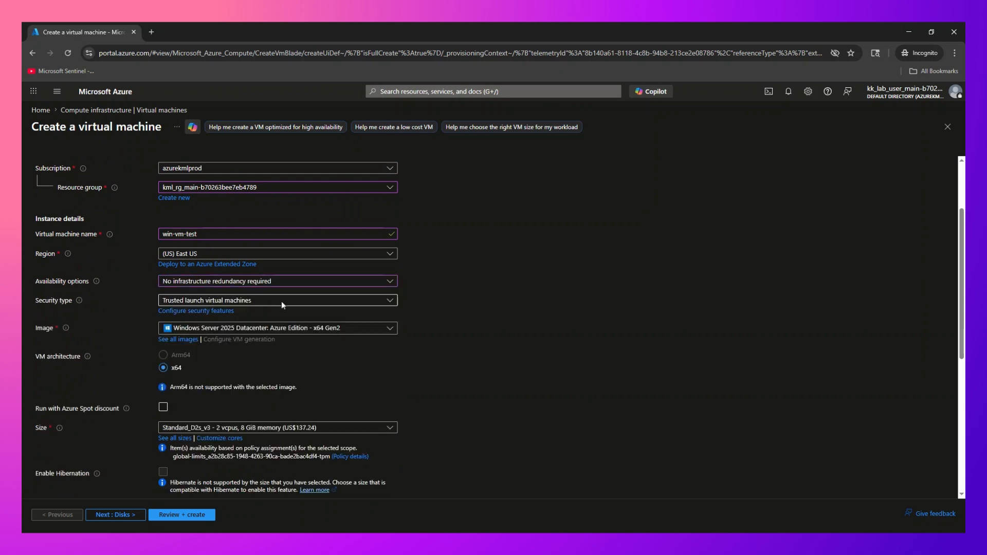
# - Choose the Windows 11 Pro, version 25H2 - x64 Gen2 image, then go to the administrator username field
pyautogui.scroll(-2, 282, 305)
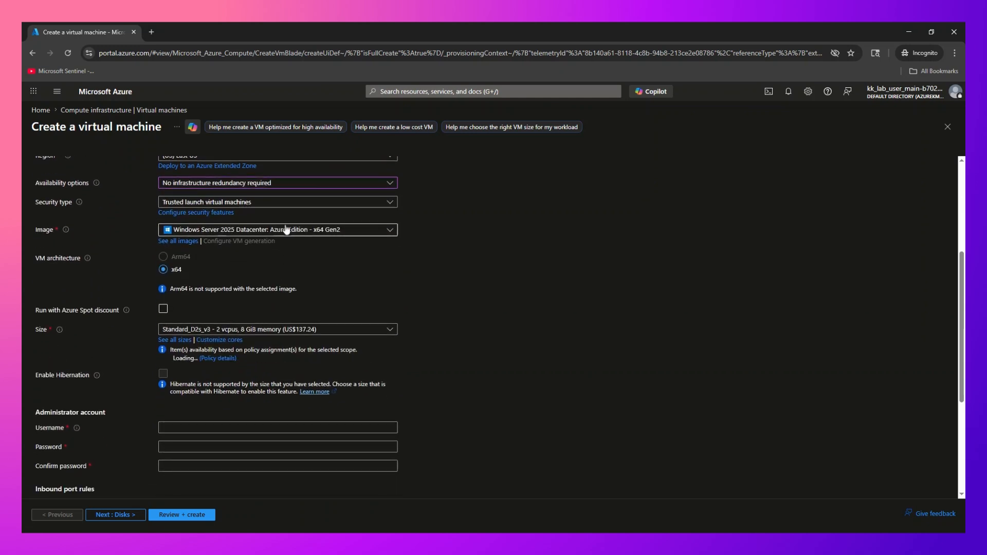
pyautogui.click(288, 229)
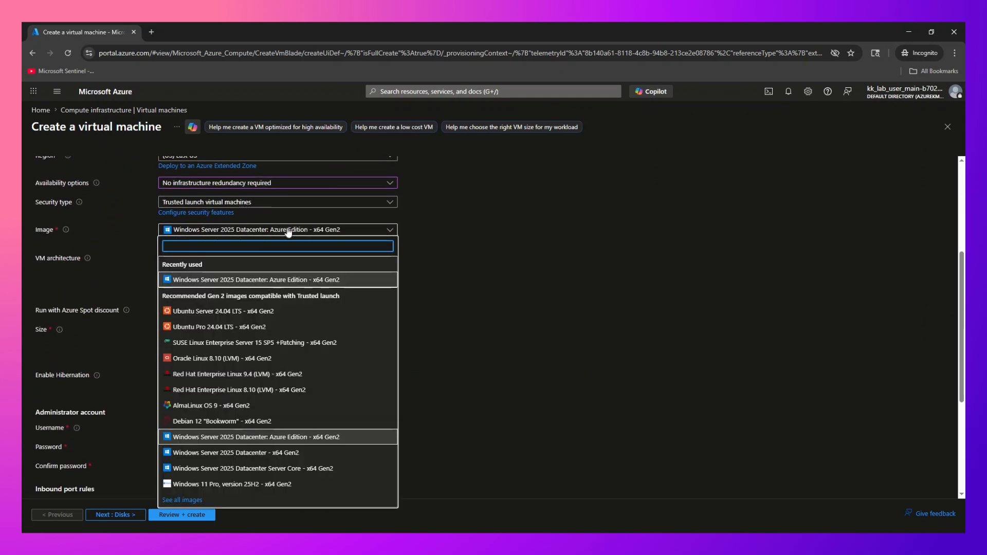
pyautogui.write('window')
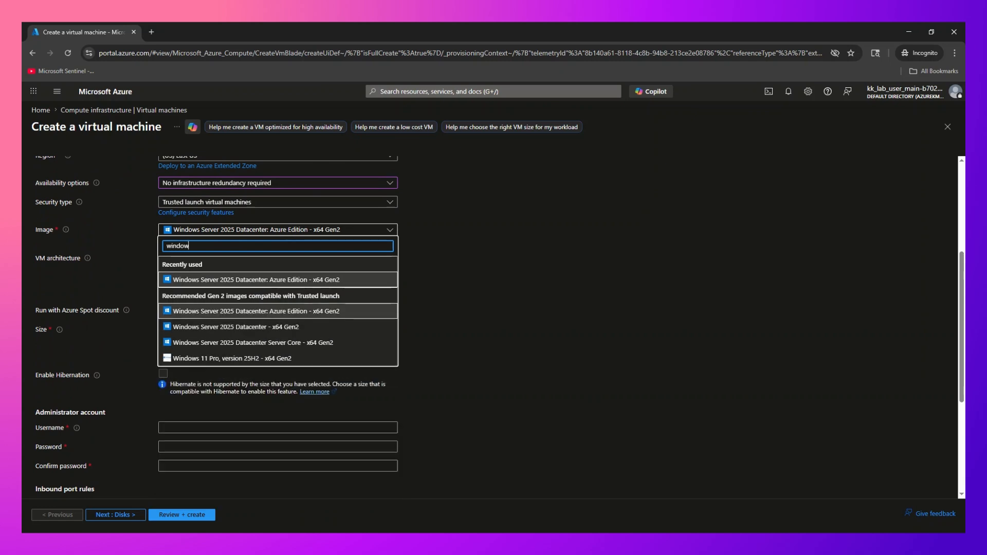
pyautogui.write('s')
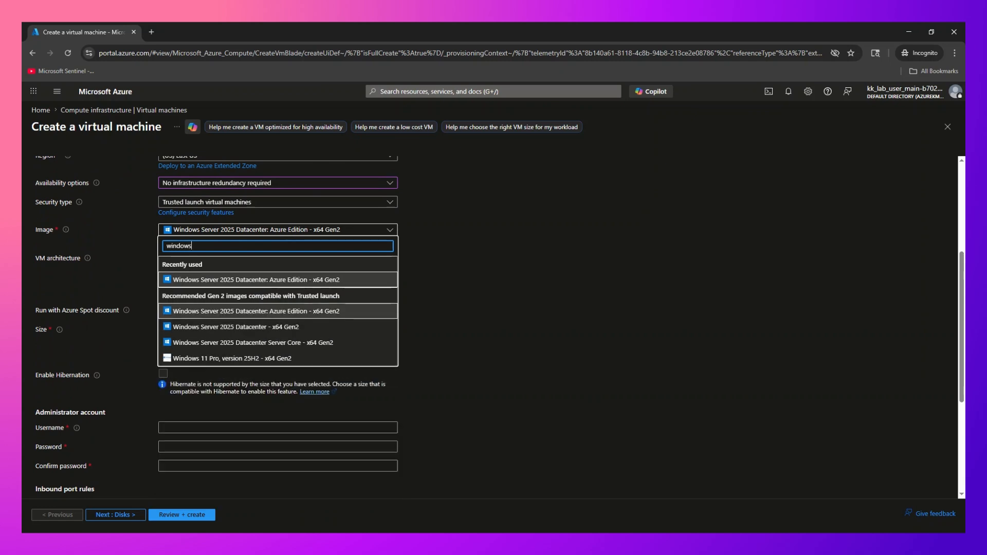
pyautogui.click(302, 359)
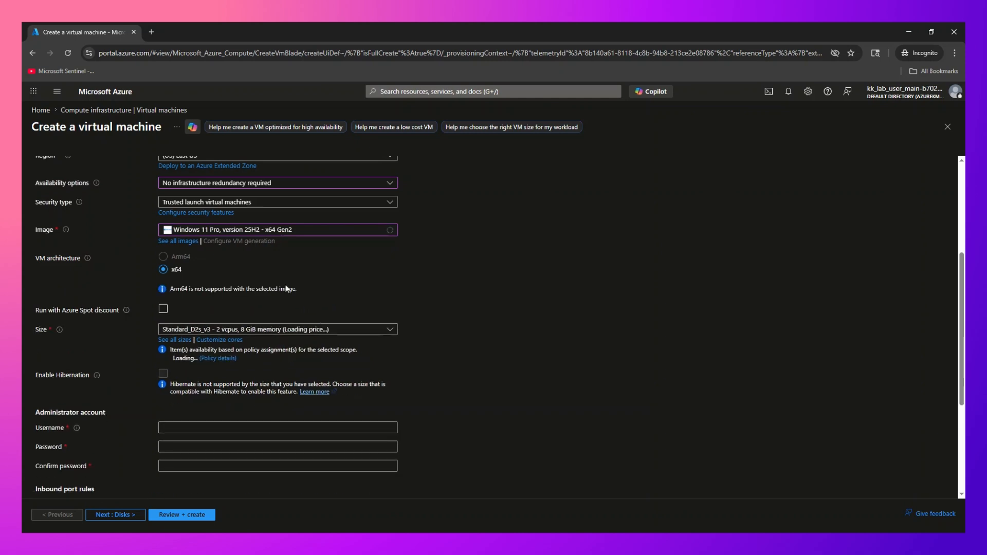
pyautogui.scroll(-1, 286, 288)
pyautogui.scroll(-1, 286, 288)
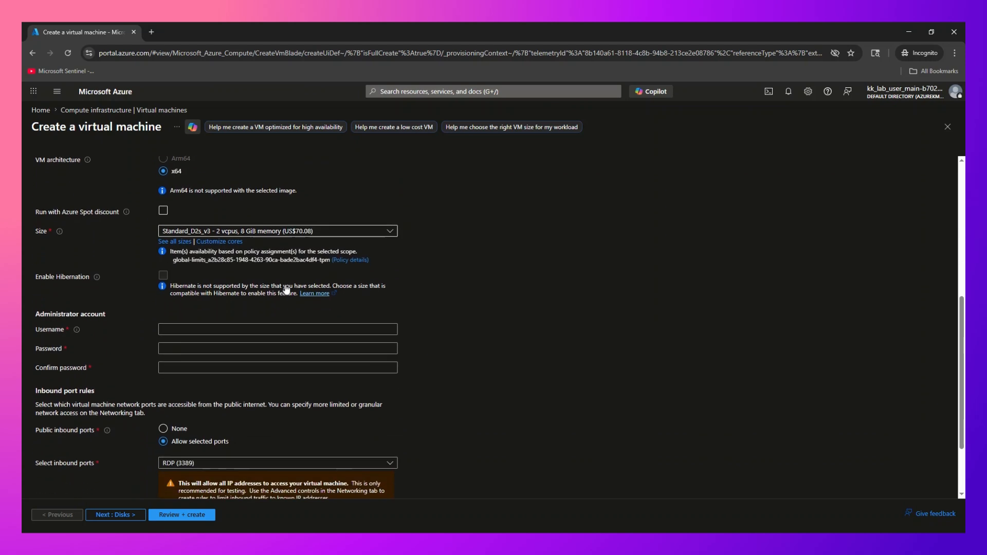
pyautogui.scroll(-1, 282, 292)
pyautogui.click(282, 280)
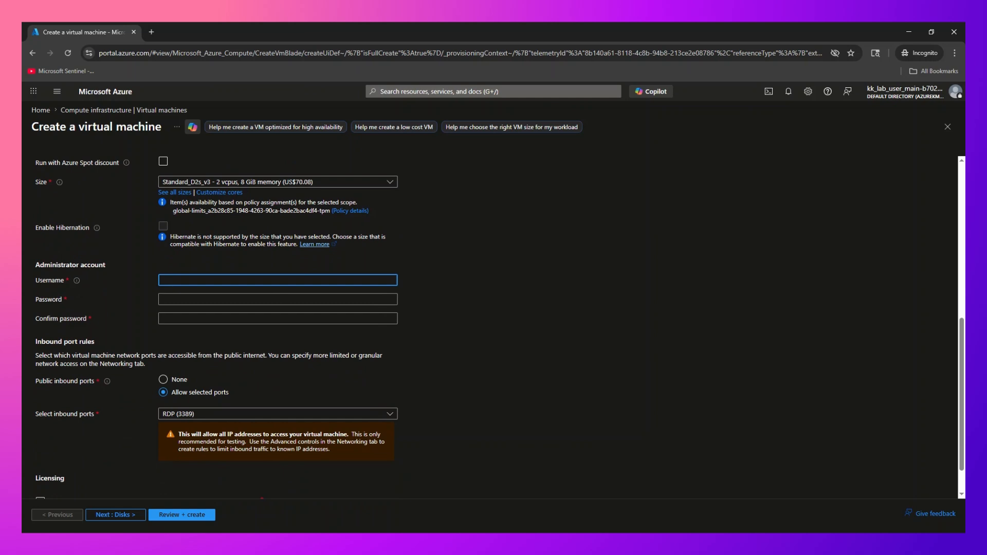
# - Enter the administrator username and paste the password into both Password and Confirm password
pyautogui.write('sam-')
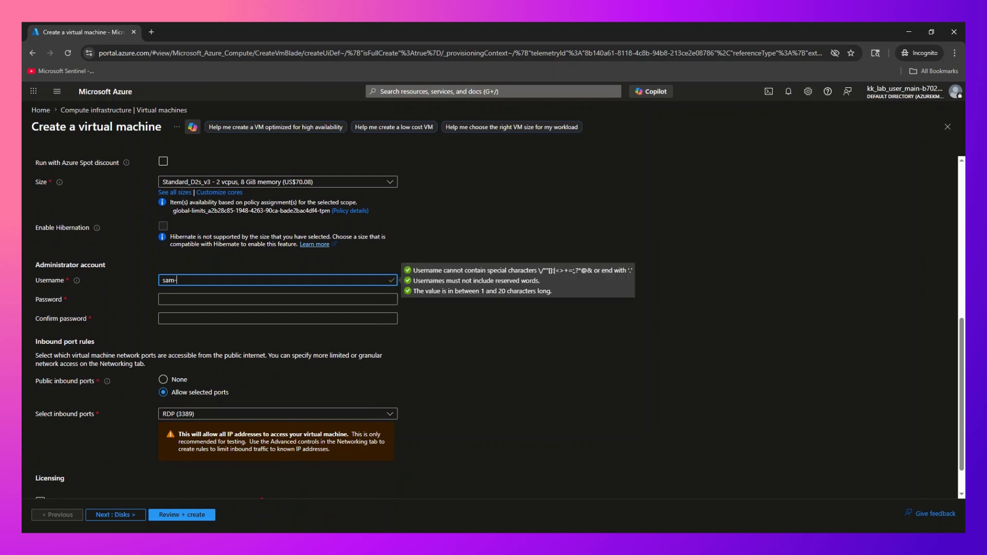
pyautogui.write('admin')
pyautogui.press('Tab')
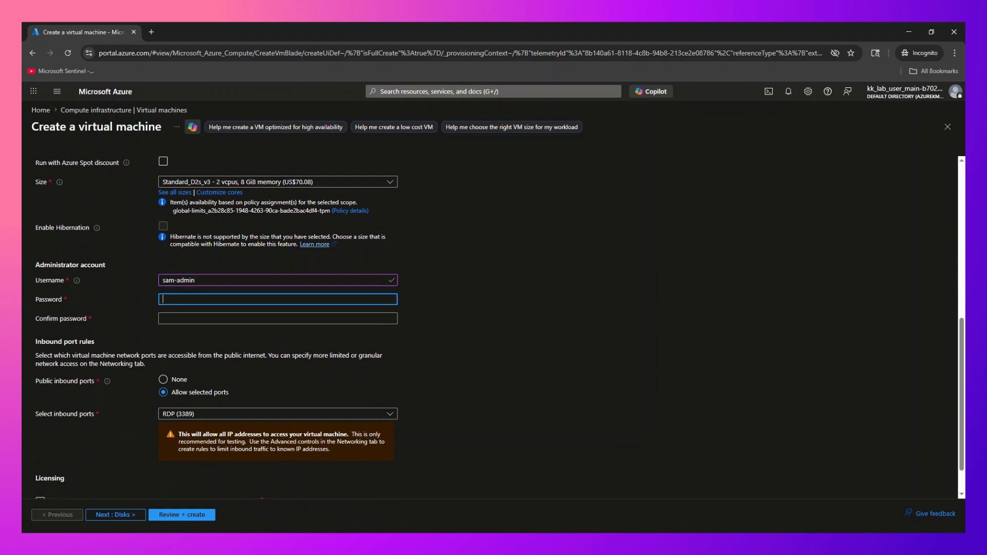
pyautogui.hotkey('ctrl', 'v')
pyautogui.click(277, 319)
pyautogui.hotkey('ctrl', 'v')
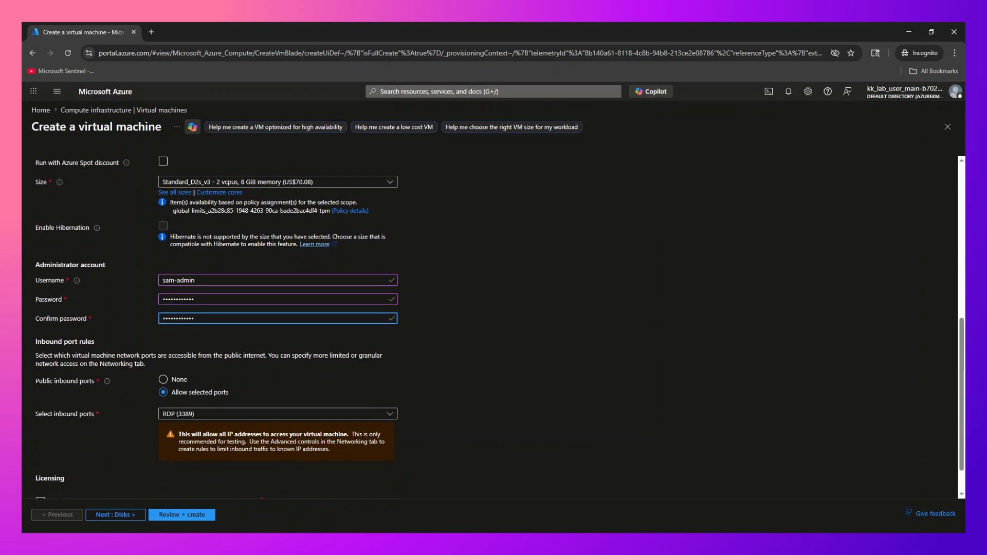
# - Tick the Windows 10/11 multi-tenant licence eligibility confirmation
pyautogui.scroll(-1, 493, 323)
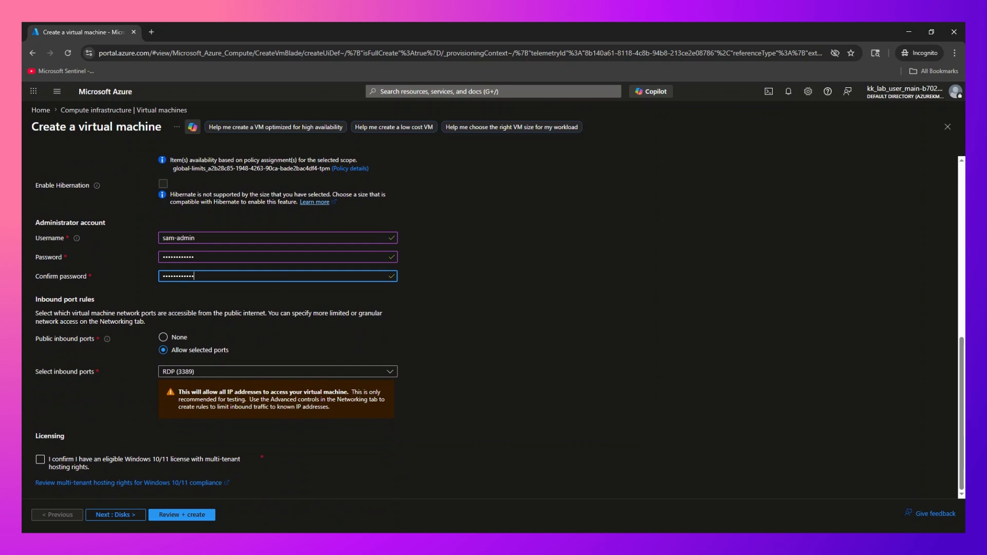
pyautogui.click(81, 465)
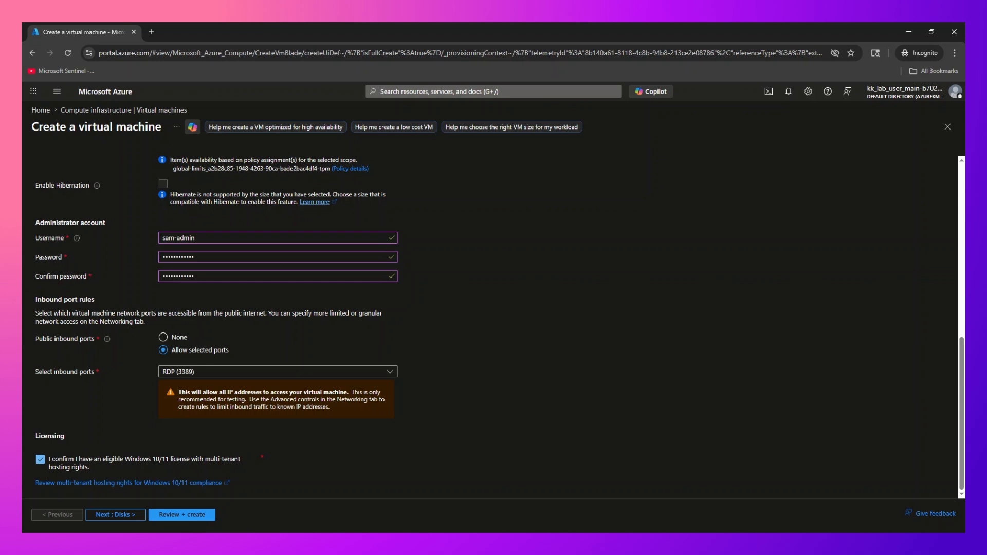
pyautogui.click(81, 465)
pyautogui.click(81, 465)
# - Keep the 127 GiB image-default OS disk size and switch the disk type to Standard SSD
pyautogui.click(125, 514)
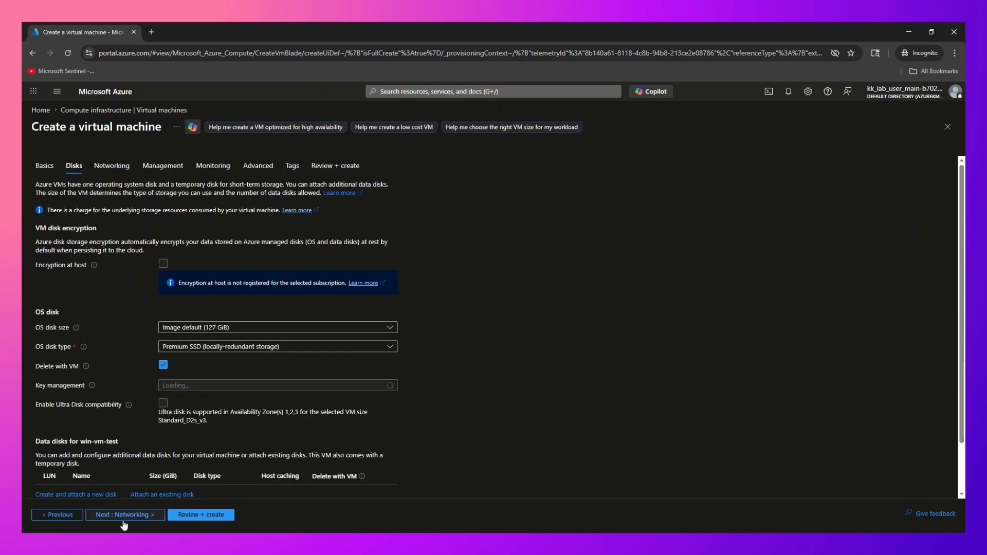
pyautogui.click(195, 327)
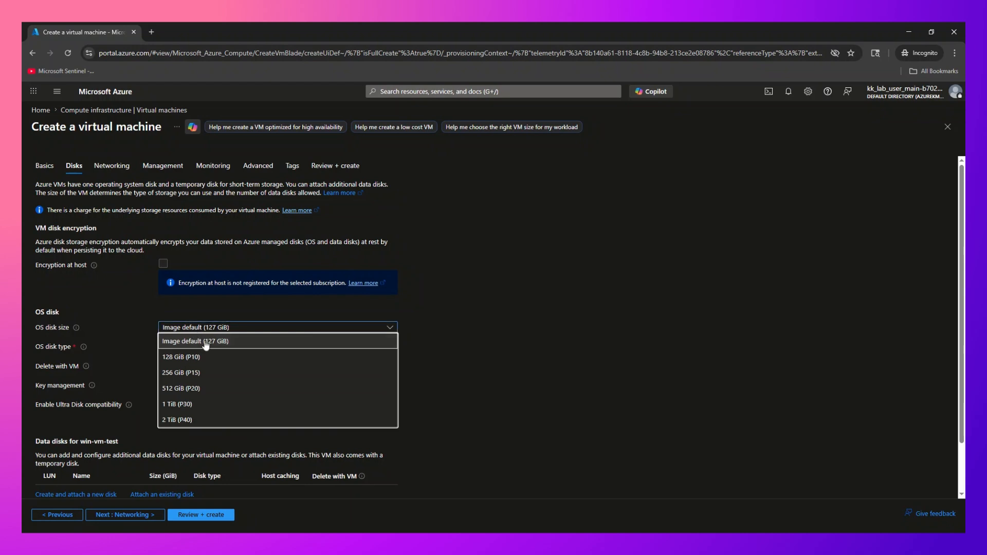
pyautogui.click(206, 342)
pyautogui.click(208, 348)
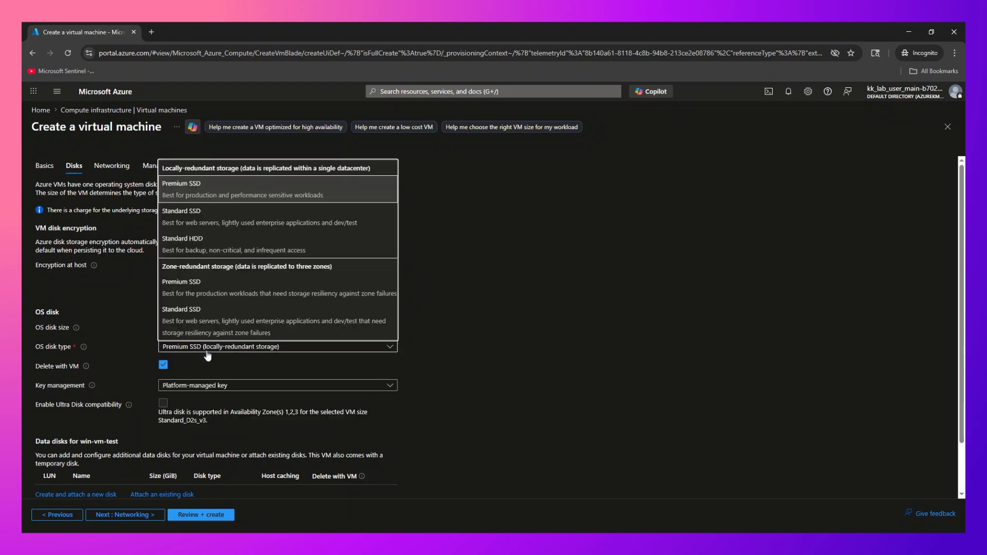
pyautogui.click(203, 218)
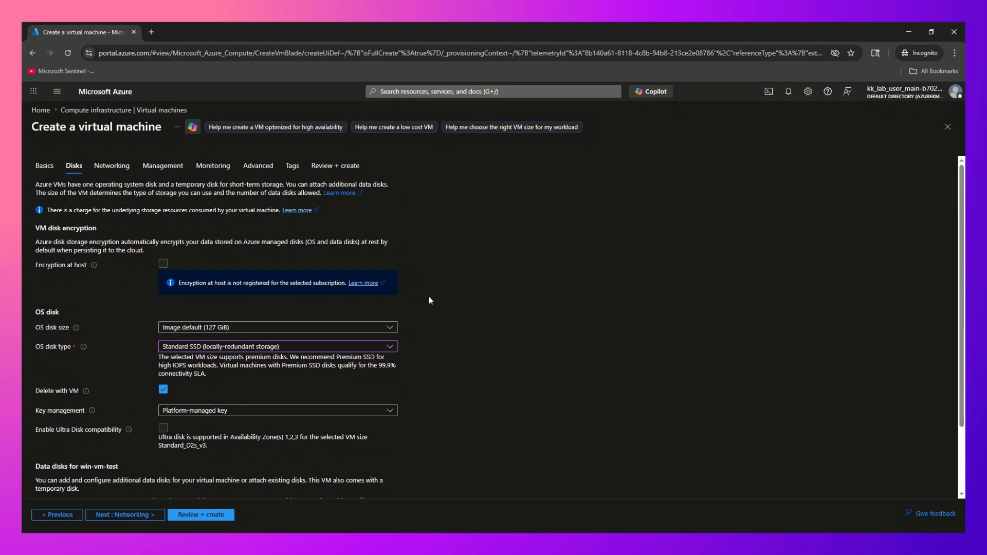
# - Leave disk key management on Platform-managed key
pyautogui.scroll(-3, 430, 301)
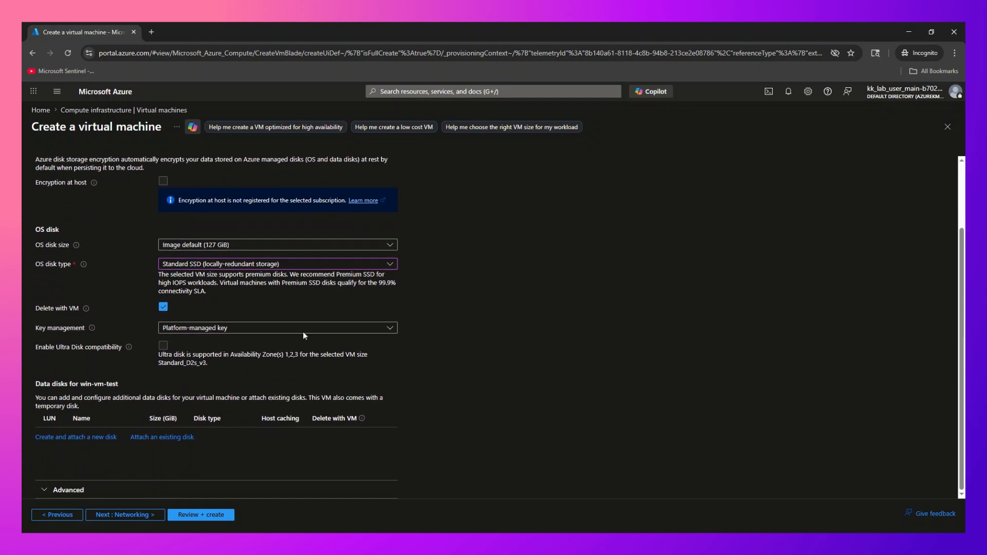
pyautogui.click(175, 329)
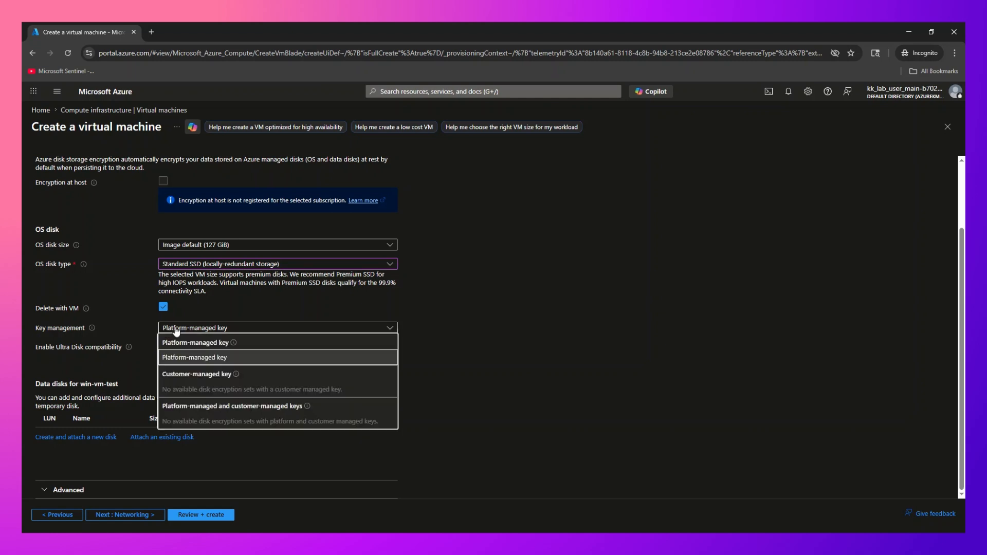
pyautogui.click(176, 331)
pyautogui.scroll(3, 159, 254)
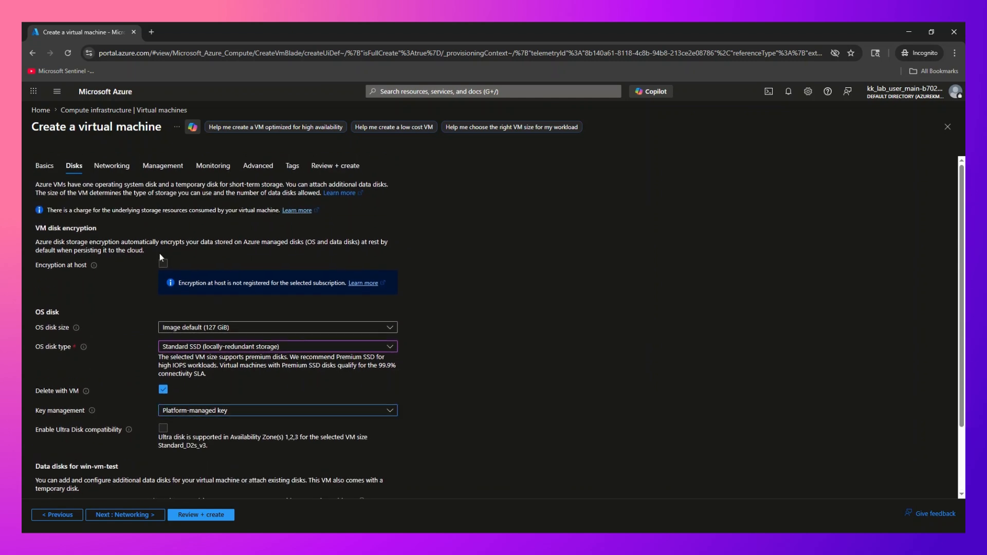
# - On Networking, tick 'Delete public IP and NIC when VM is deleted' and continue to Management
pyautogui.click(122, 167)
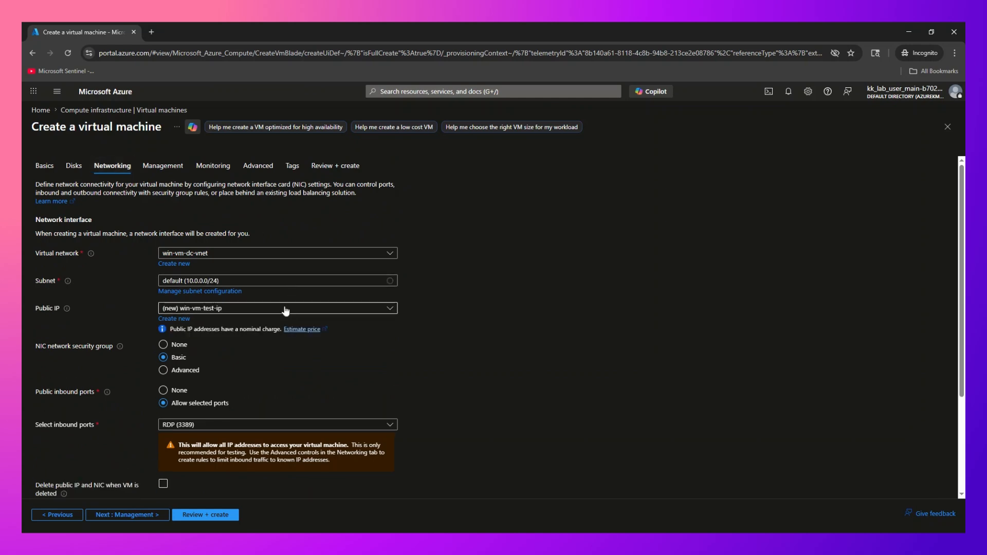
pyautogui.scroll(-3, 288, 303)
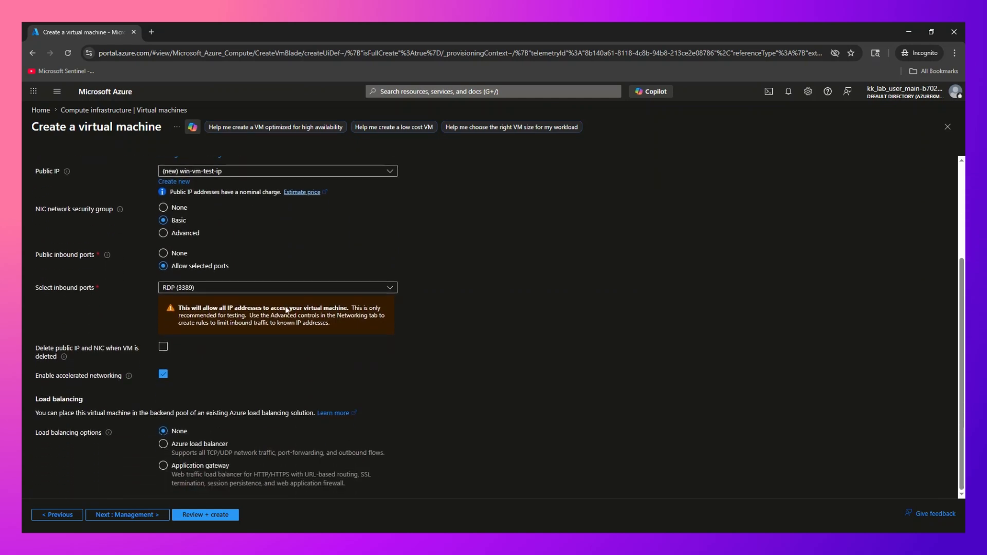
pyautogui.click(164, 346)
pyautogui.click(139, 511)
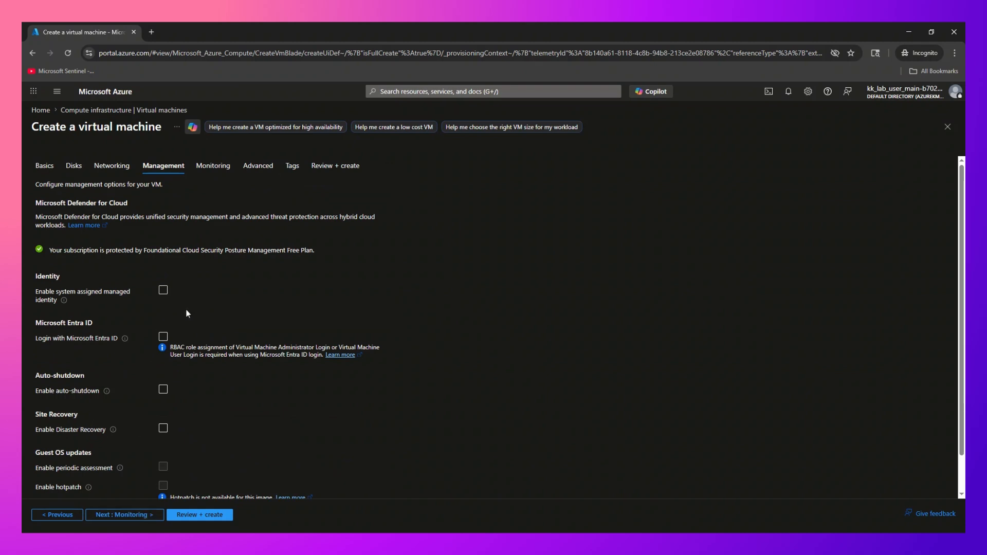
# - On Monitoring, enable application health monitoring and OS guest diagnostics
pyautogui.scroll(-1, 187, 313)
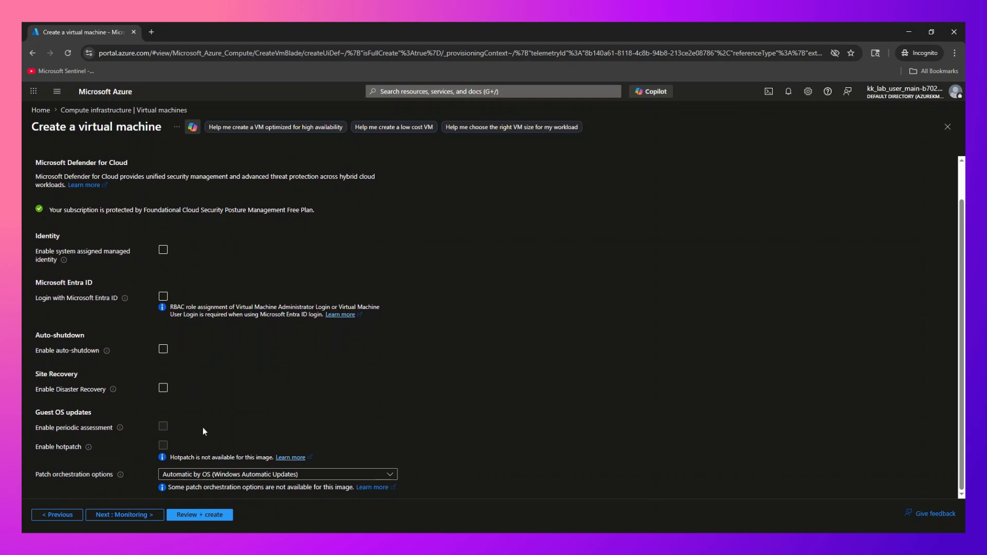
pyautogui.click(118, 515)
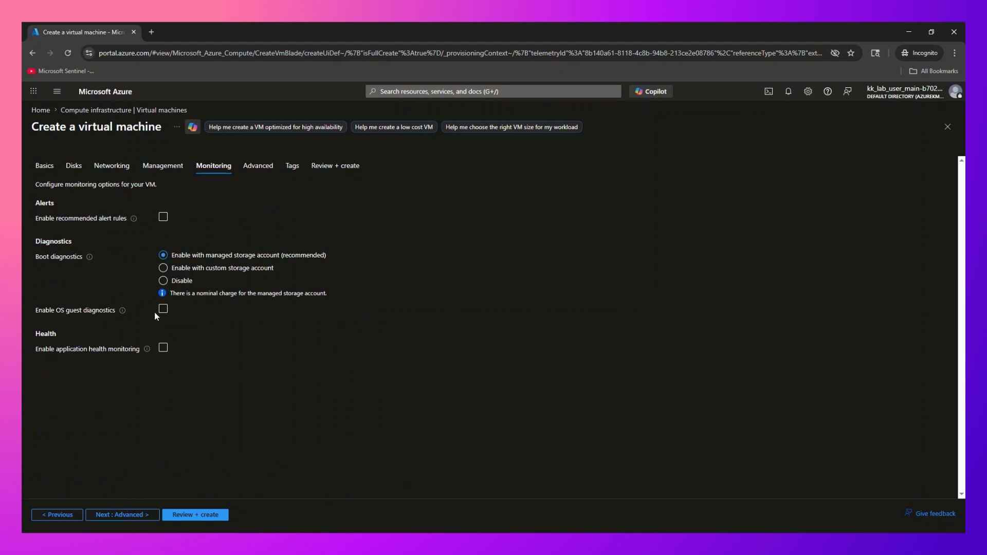
pyautogui.click(163, 348)
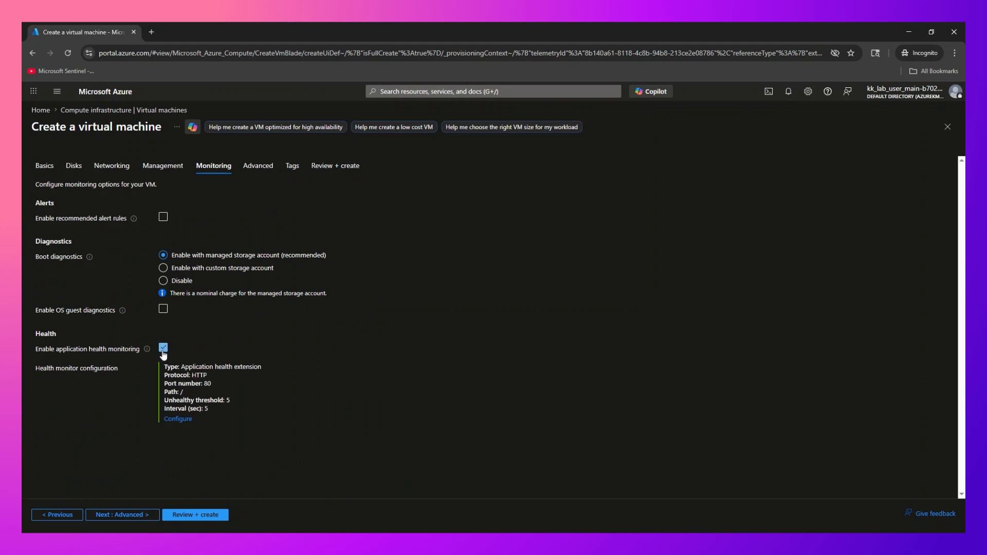
pyautogui.click(163, 315)
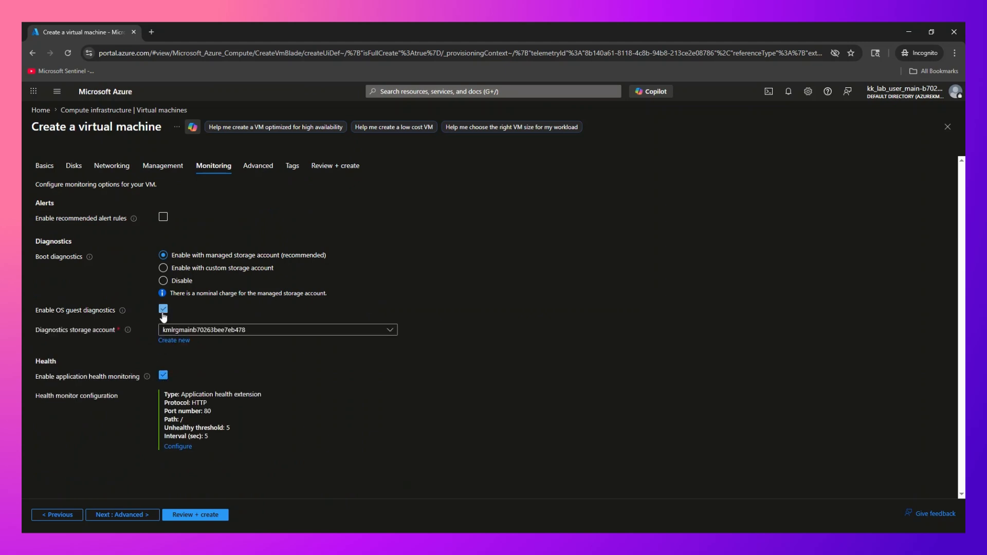
# - Move past Advanced and Tags settings to Review + create for validation
pyautogui.click(131, 514)
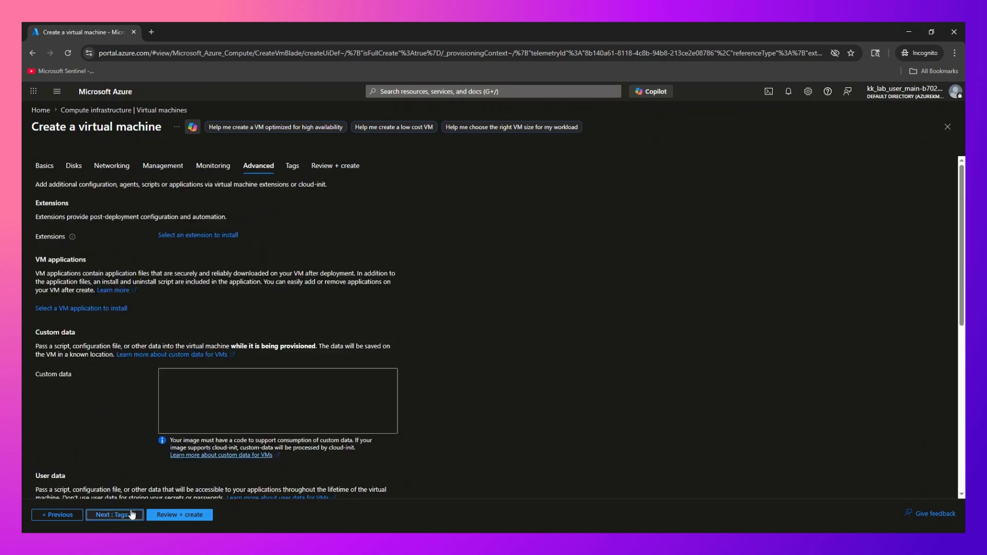
pyautogui.scroll(-3, 247, 319)
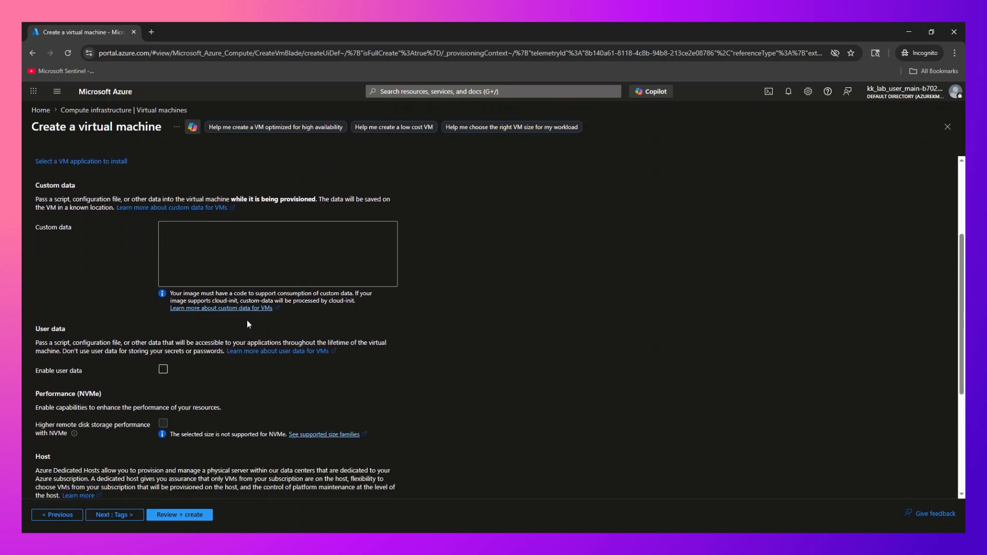
pyautogui.scroll(-4, 247, 322)
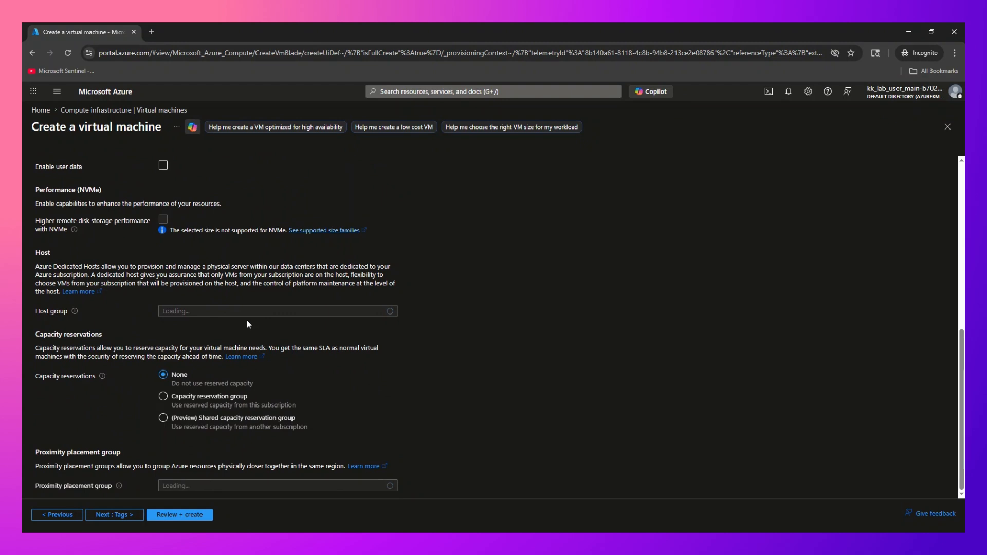
pyautogui.click(127, 515)
pyautogui.click(130, 514)
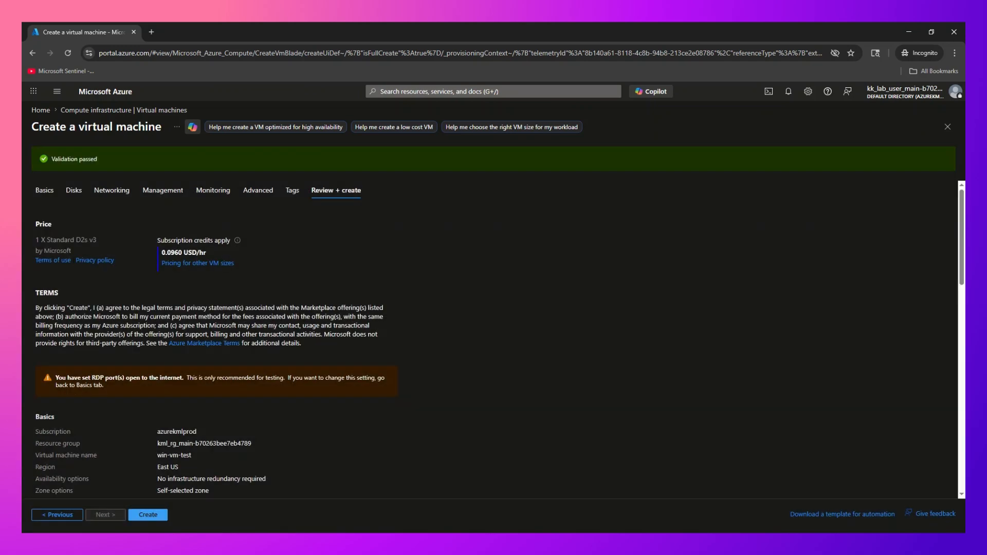
# - Review the win-vm-test summary and submit it for creation
pyautogui.scroll(-5, 179, 394)
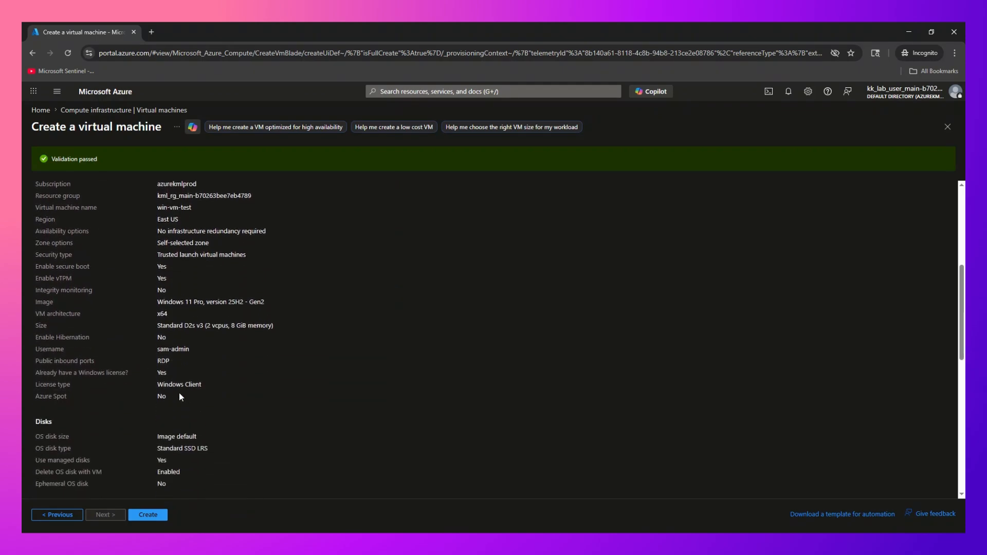
pyautogui.scroll(-6, 179, 393)
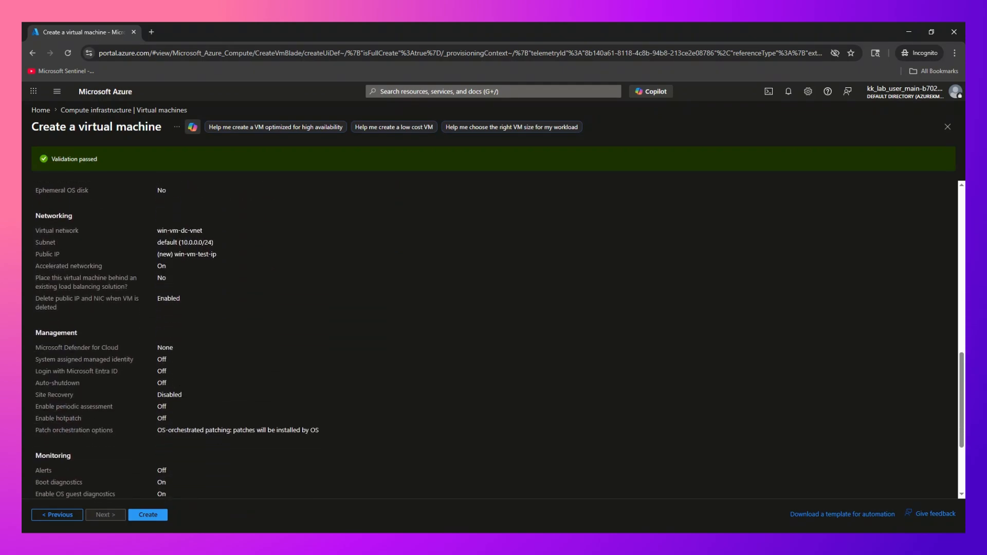
pyautogui.scroll(-3, 179, 393)
pyautogui.click(140, 516)
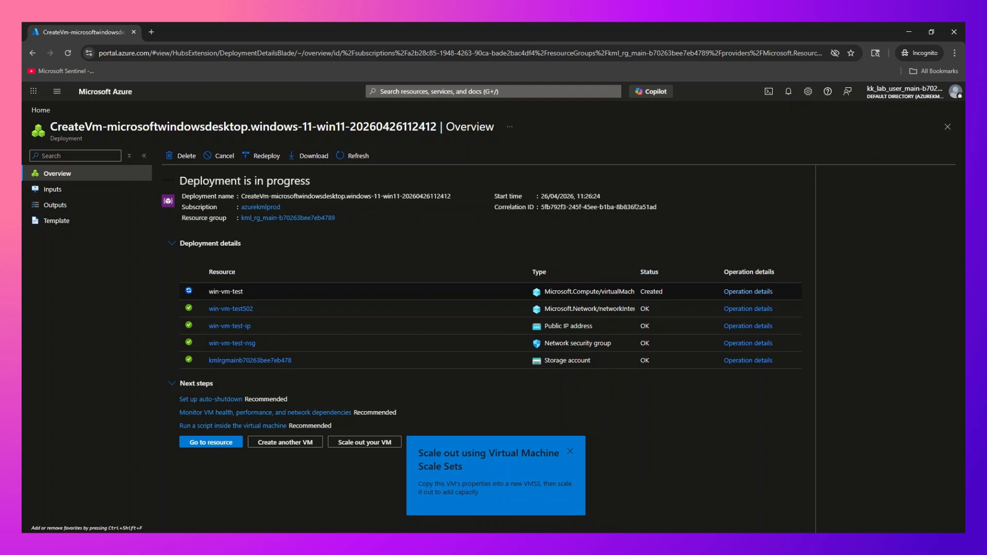
# - Close the deployment blade and open win-vm-test's Overview from the Virtual machines list
pyautogui.click(947, 127)
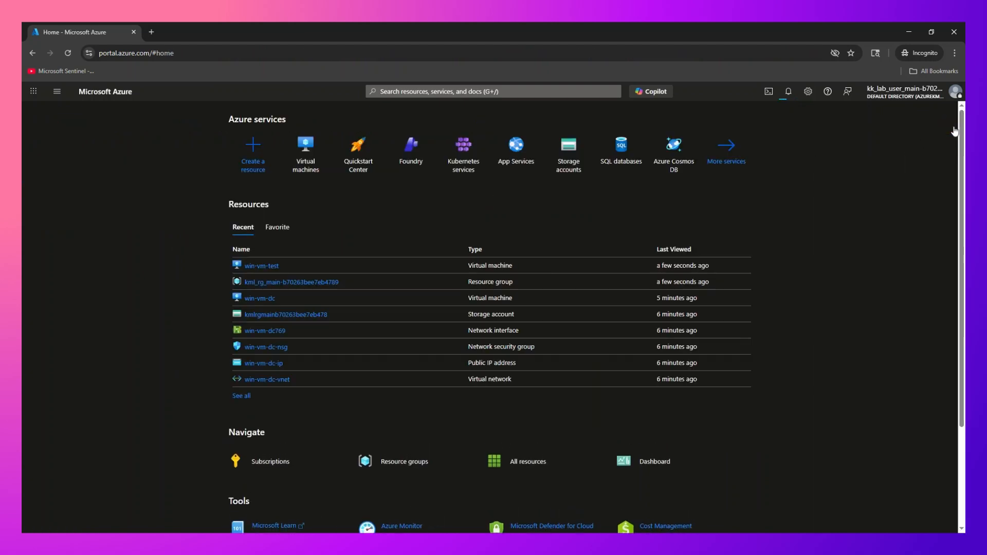
pyautogui.click(327, 160)
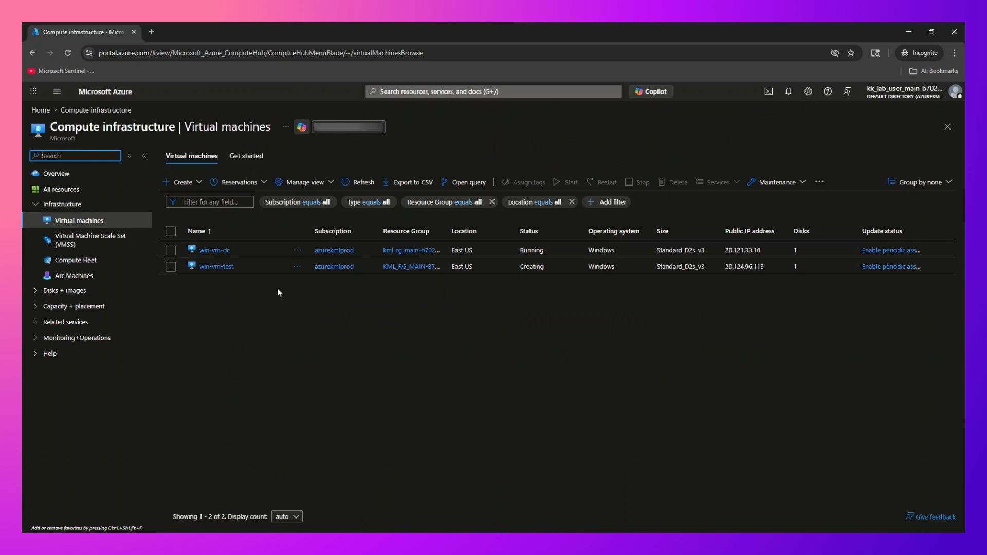
pyautogui.click(216, 267)
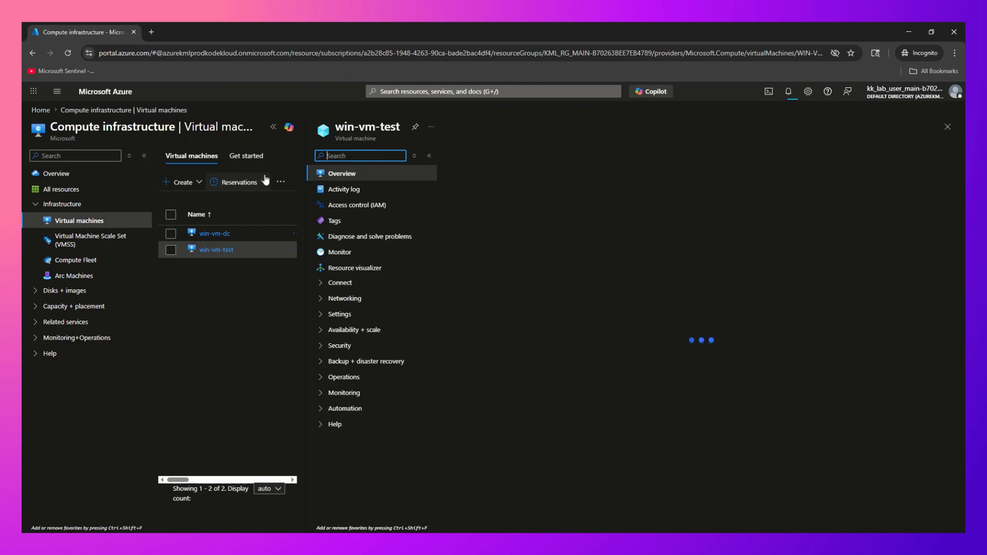
pyautogui.click(273, 128)
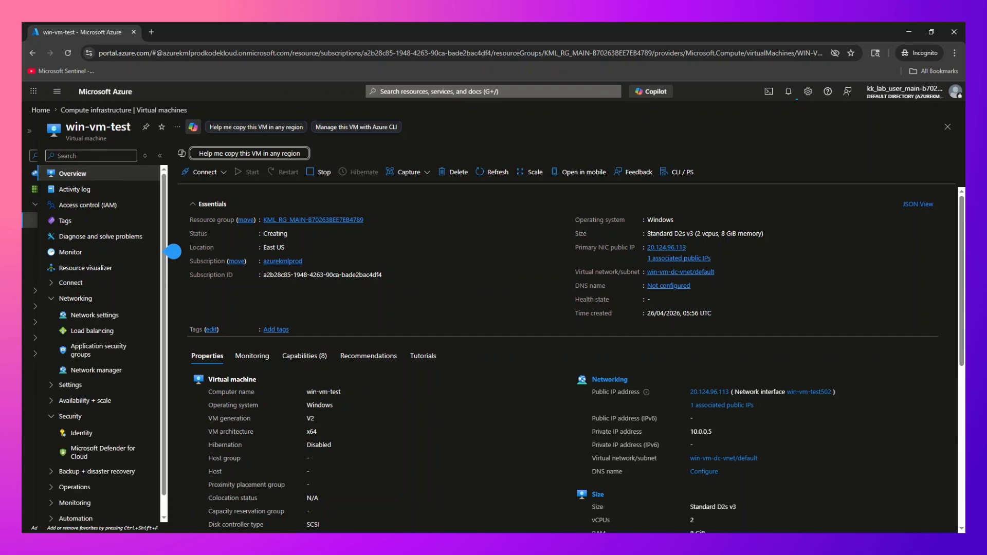
# - Open win-vm-test's native RDP Connect page and dismiss the setup tip
pyautogui.click(224, 171)
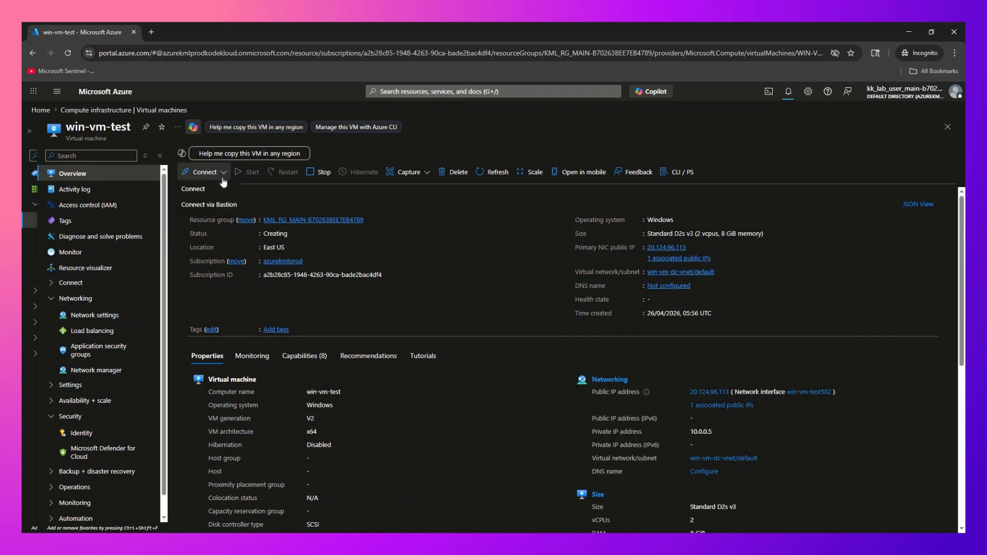
pyautogui.click(232, 189)
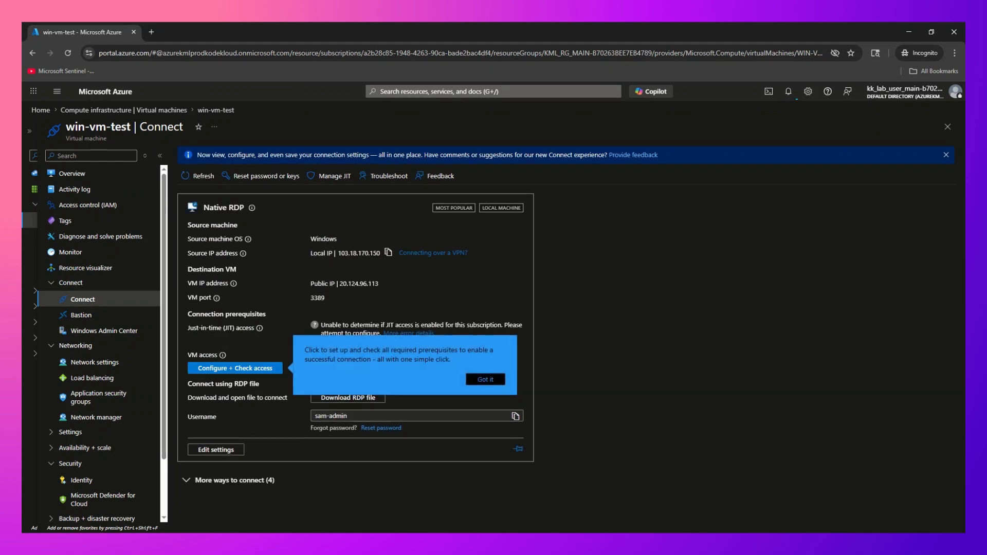
pyautogui.click(490, 379)
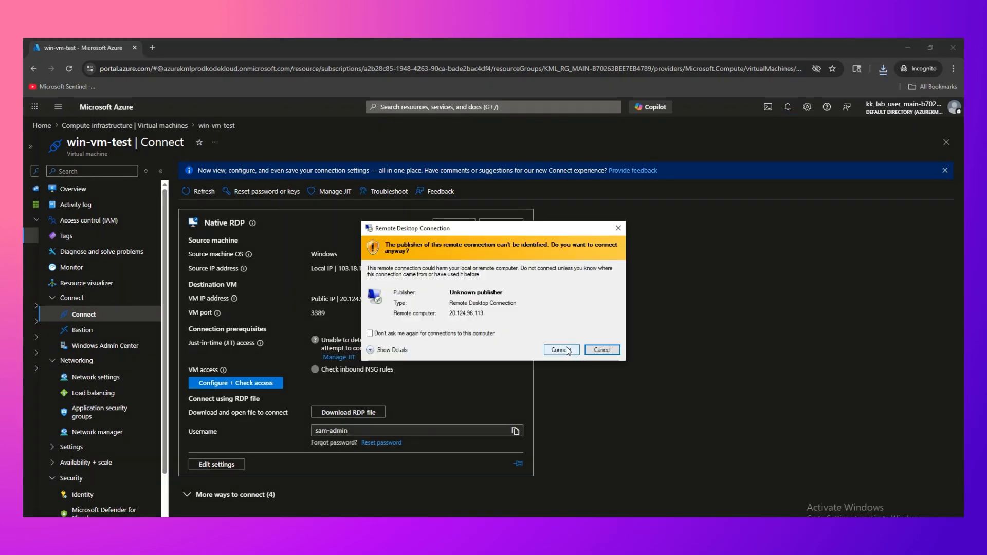
# - Connect past the publisher warning, sign in with the account password, and permanently trust the VM's certificate
pyautogui.click(567, 351)
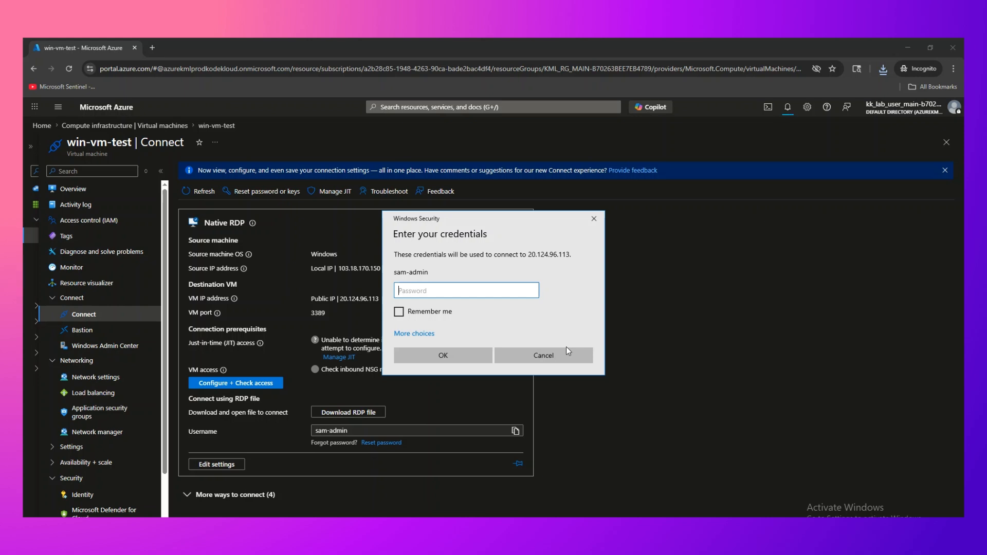
pyautogui.hotkey('ctrl', 'v')
pyautogui.press('Return')
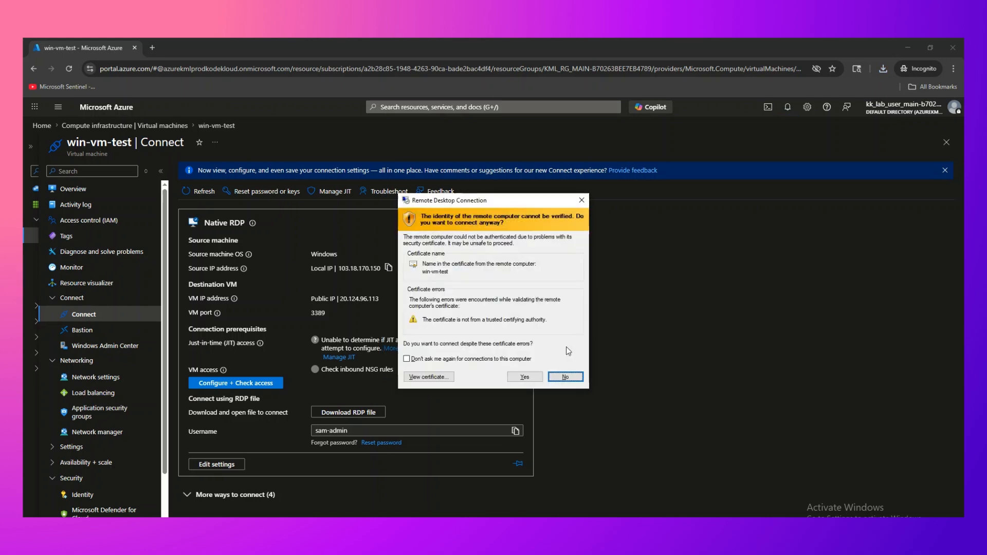
pyautogui.click(517, 361)
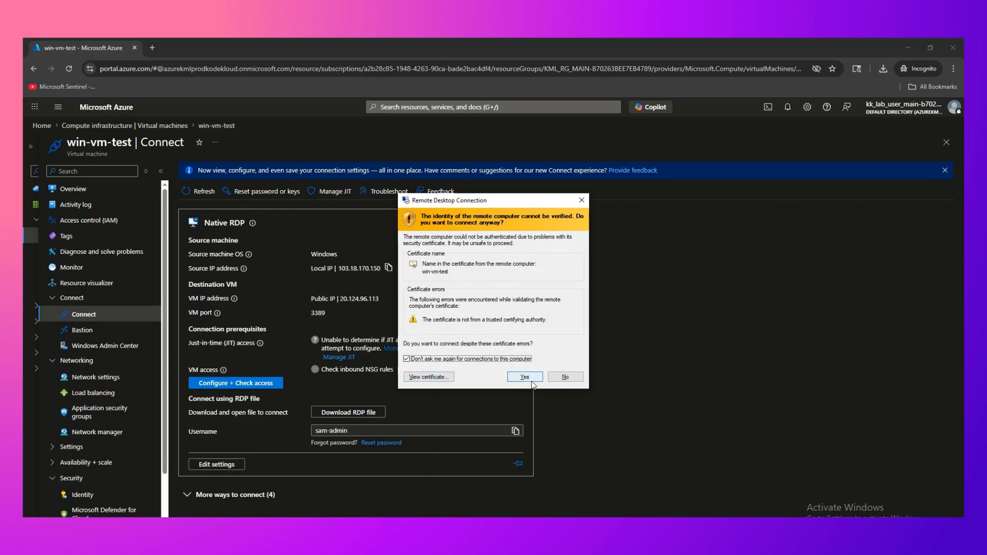
pyautogui.click(524, 377)
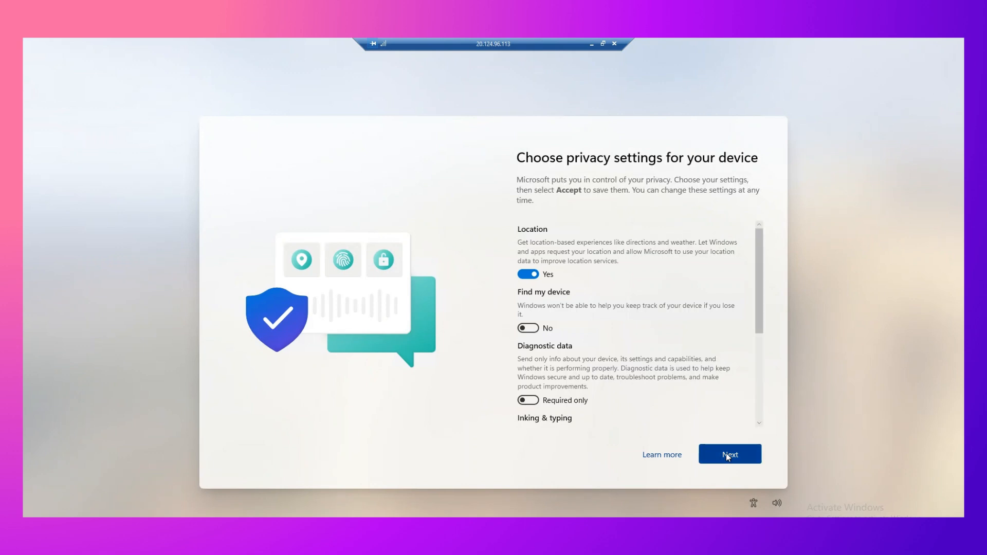
# - Accept the remote VM's privacy settings, then open win-vm-test in the portal to see its Running status
pyautogui.click(725, 454)
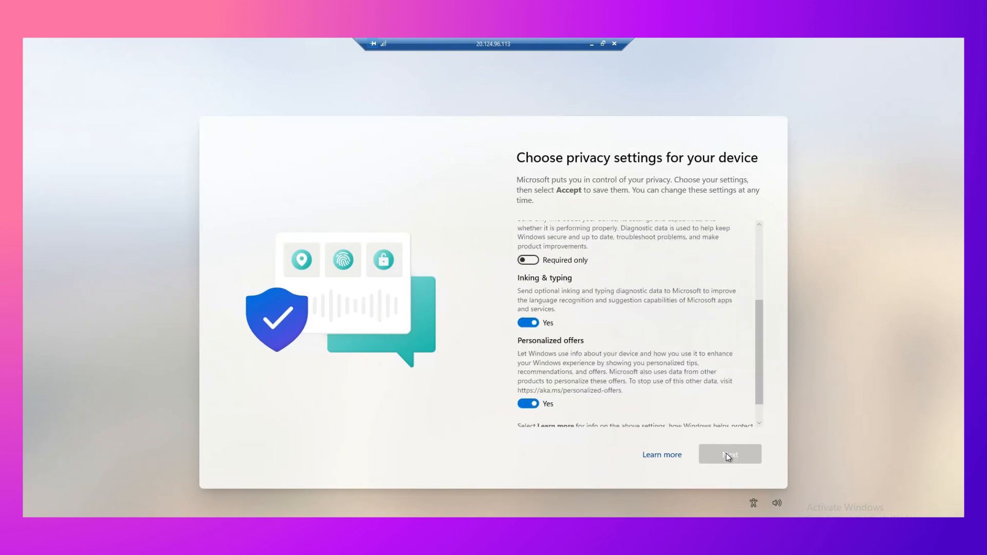
pyautogui.click(727, 452)
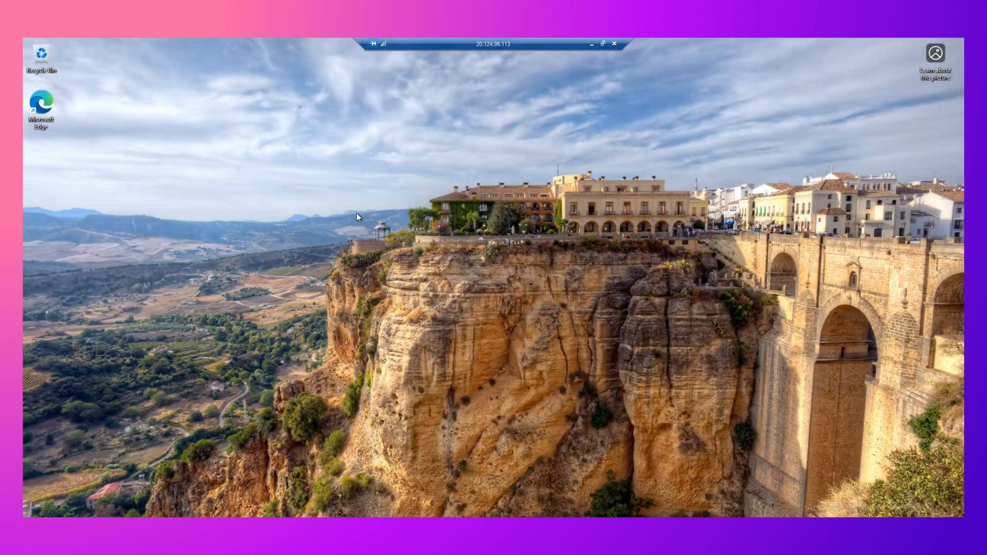
pyautogui.click(592, 43)
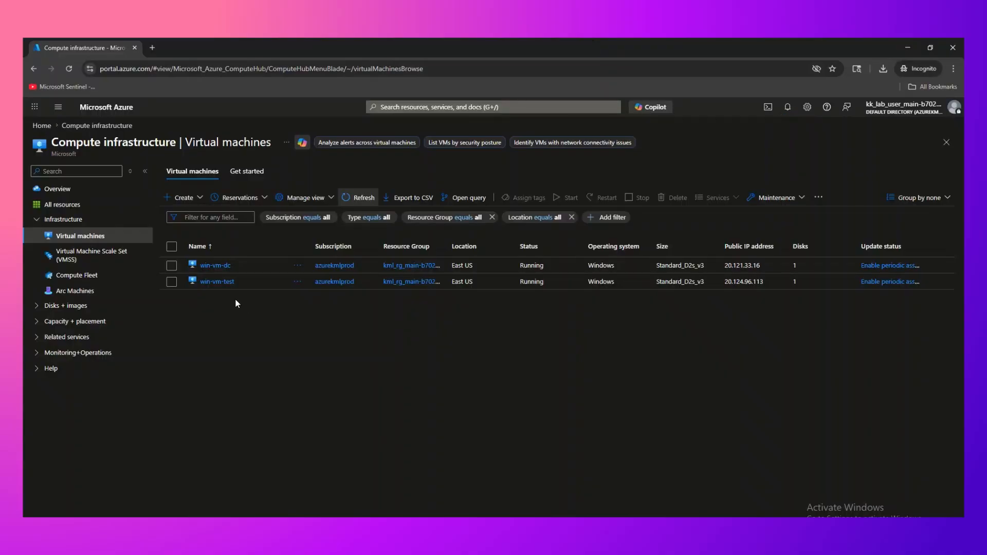
pyautogui.click(224, 281)
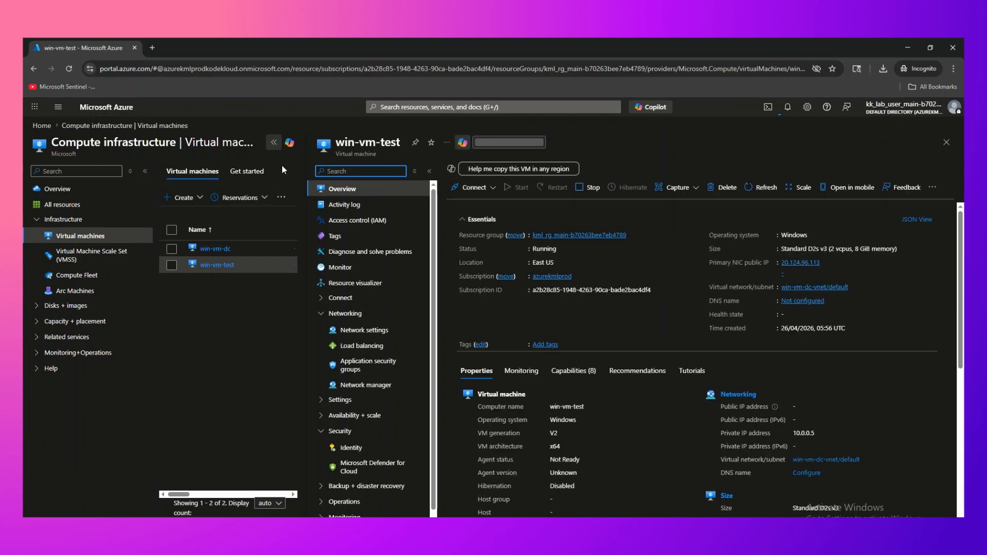